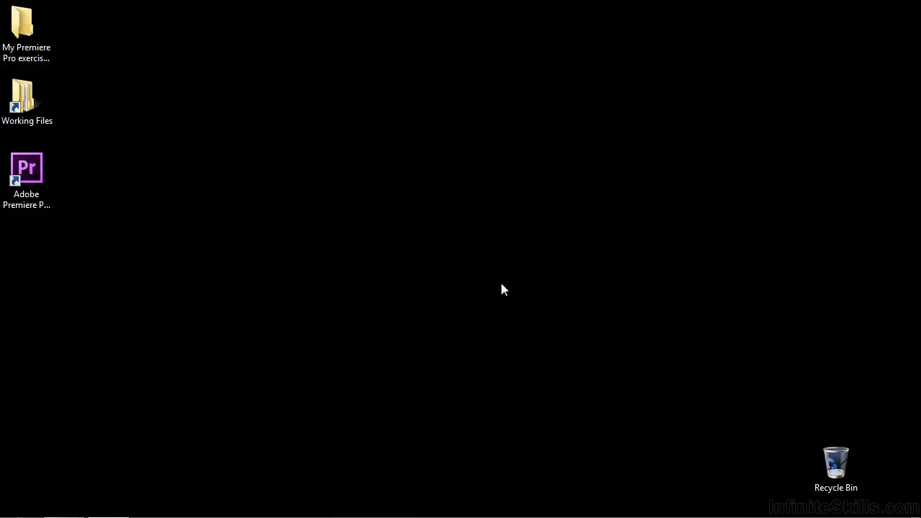
Open the project 0304-navigating.prproj from the projects folder inside Working Files.
{"action": "double_click", "coordinate": [22, 97]}
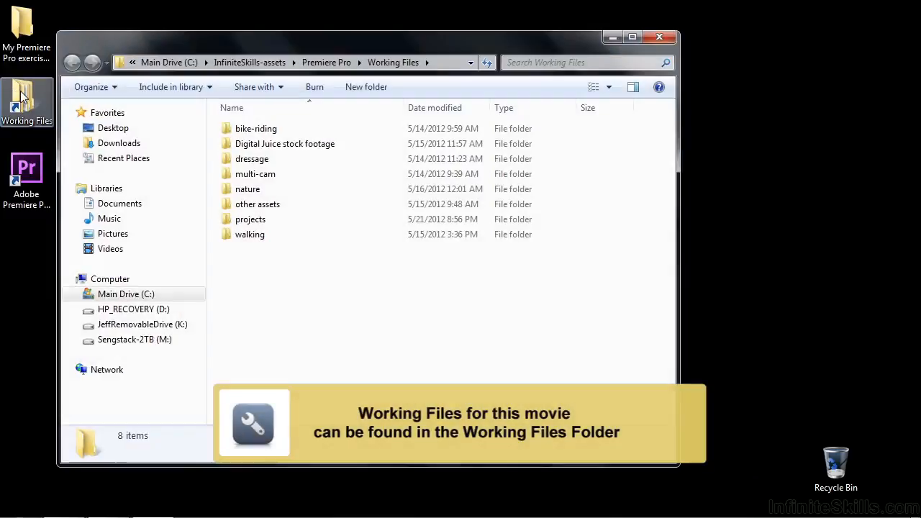
{"action": "double_click", "coordinate": [245, 219]}
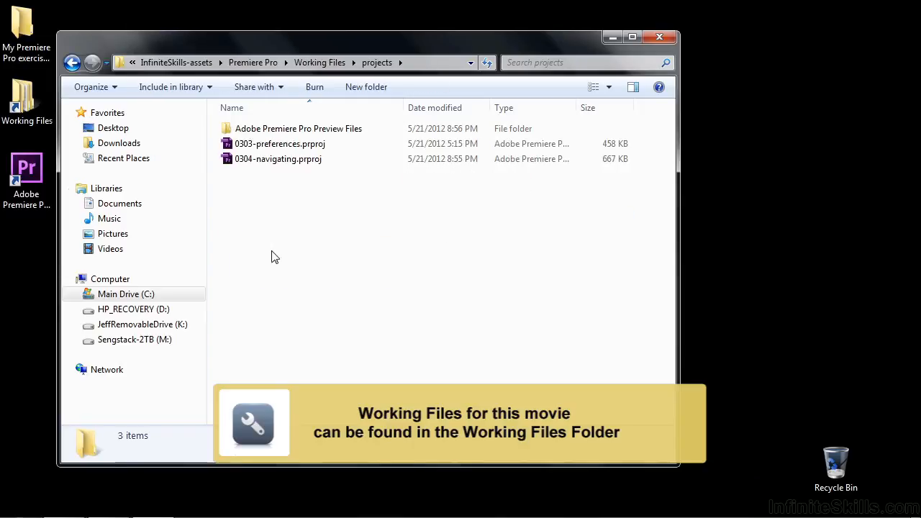
{"action": "left_click", "coordinate": [231, 165]}
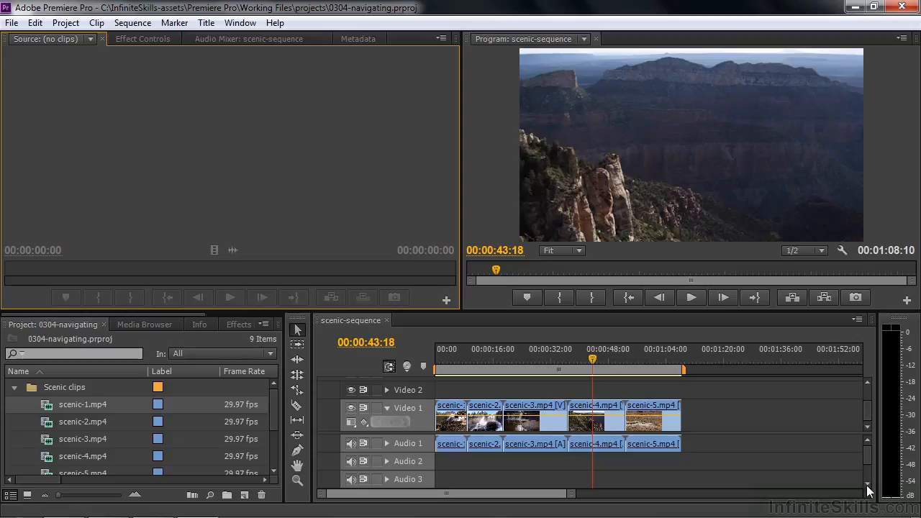
Look through the Effect Controls, Audio Mixer and Metadata views, and return to the empty Source Monitor.
{"action": "left_click", "coordinate": [136, 38]}
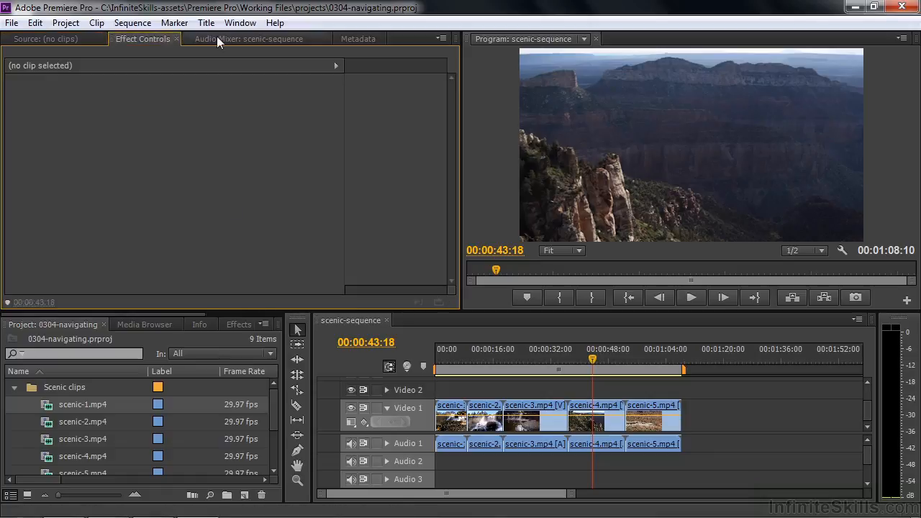
{"action": "left_click", "coordinate": [231, 38]}
{"action": "left_click", "coordinate": [349, 38]}
{"action": "left_click", "coordinate": [223, 39]}
{"action": "left_click", "coordinate": [150, 38]}
{"action": "left_click", "coordinate": [80, 39]}
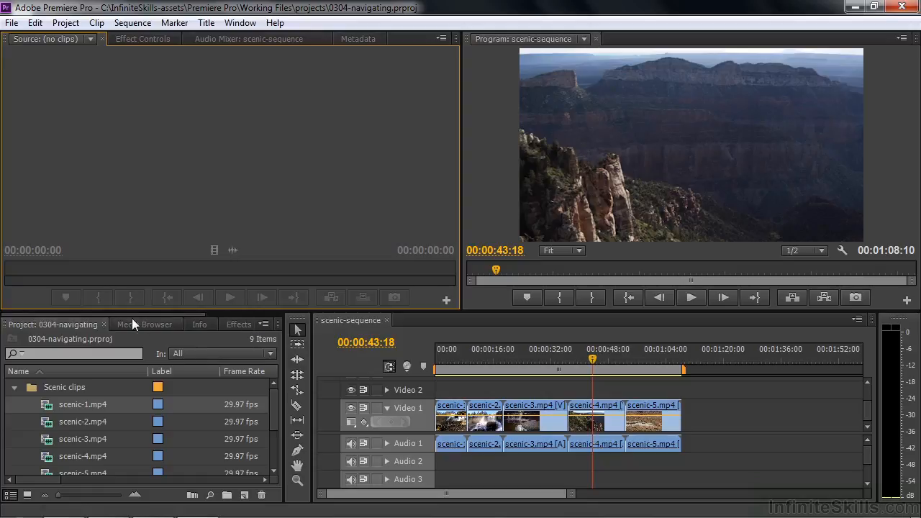
Load scenic-1.mp4 from the Scenic clips bin into the Source Monitor.
{"action": "left_click_drag", "start_coordinate": [190, 314], "coordinate": [60, 310]}
{"action": "double_click", "coordinate": [46, 405]}
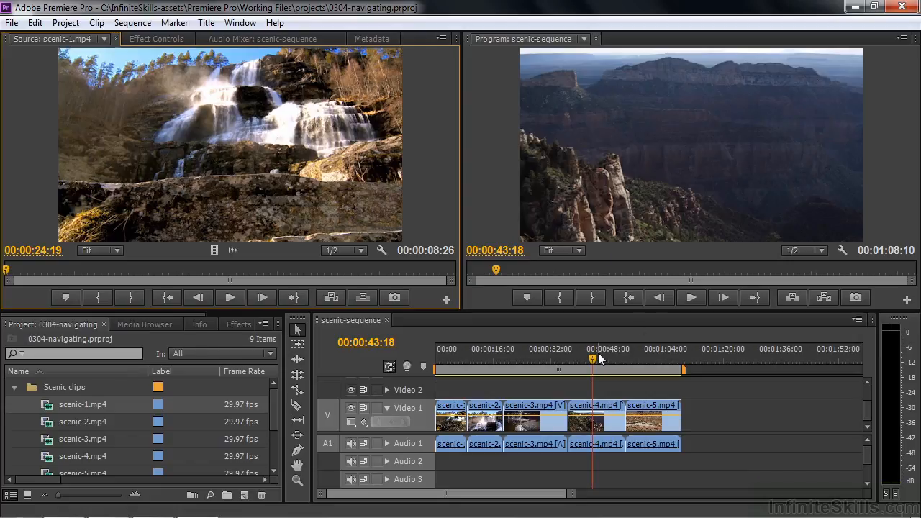
Mute the Audio 1 track of scenic-sequence and scrub the sequence playhead back to 00:00:27:17.
{"action": "mouse_move", "coordinate": [592, 353]}
{"action": "left_mouse_down"}
{"action": "mouse_move", "coordinate": [606, 360]}
{"action": "mouse_move", "coordinate": [582, 364]}
{"action": "left_mouse_up"}
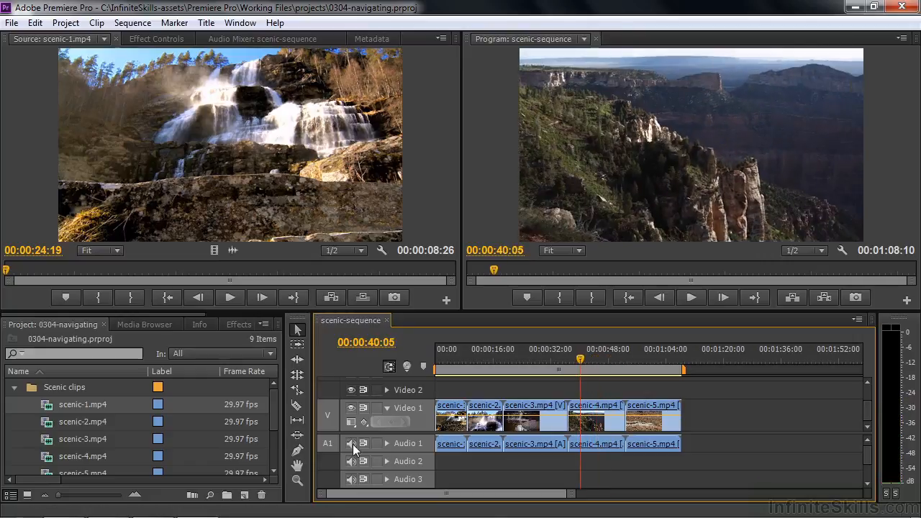
{"action": "left_click", "coordinate": [349, 445]}
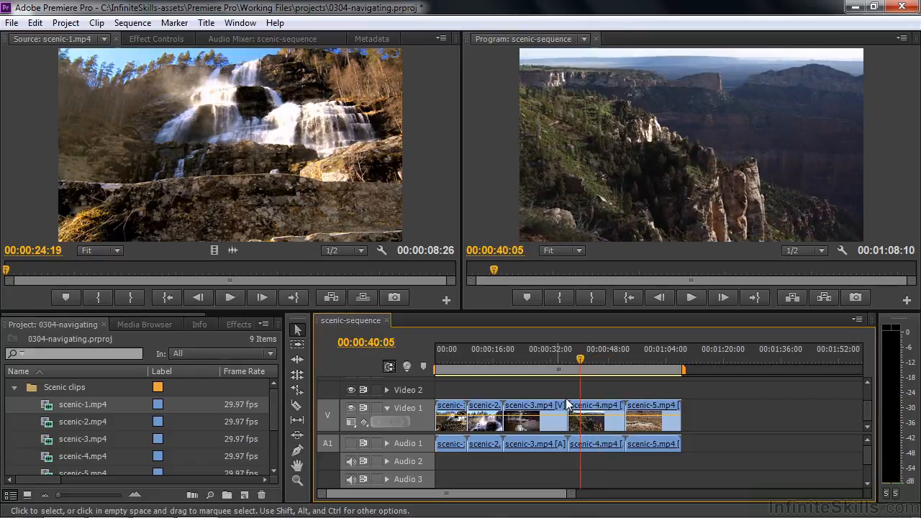
{"action": "left_click_drag", "start_coordinate": [583, 360], "coordinate": [533, 369]}
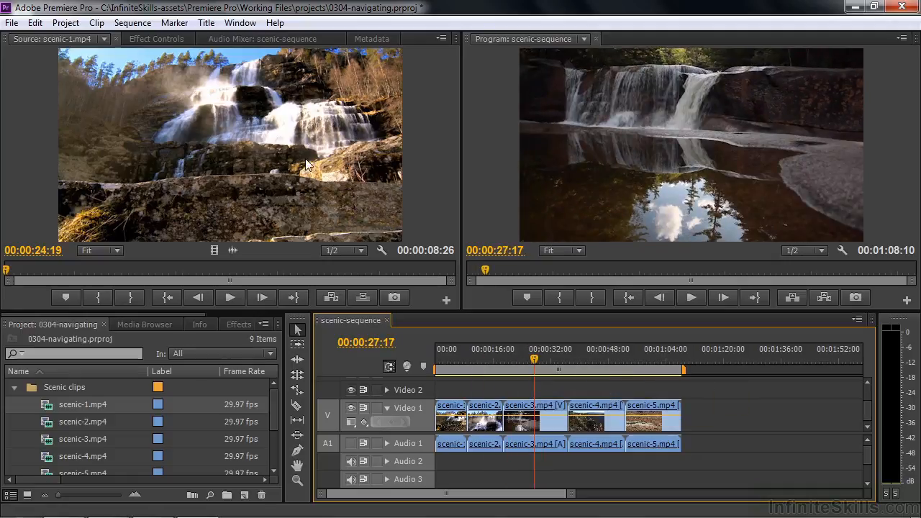
Examine the effect controls of the scenic-3.mp4 clip and the track controls in the scenic-sequence Audio Mixer.
{"action": "left_click", "coordinate": [152, 37]}
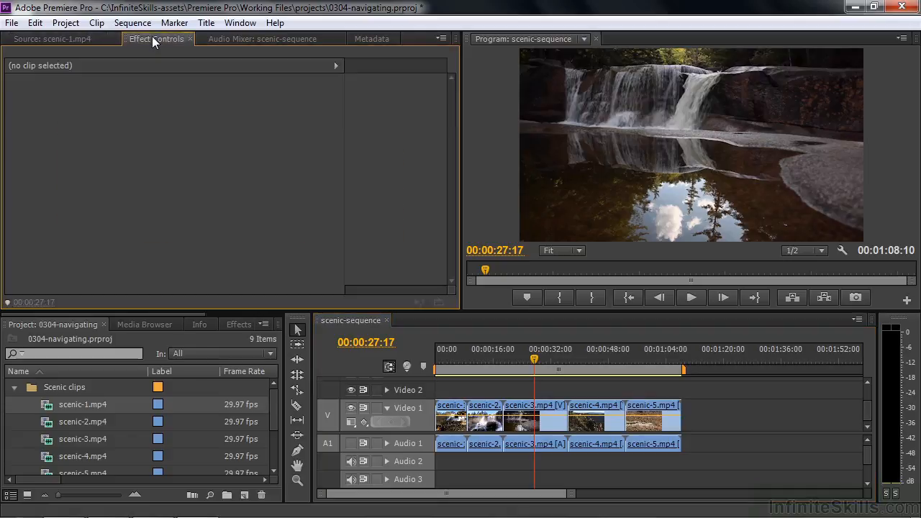
{"action": "left_click", "coordinate": [536, 417]}
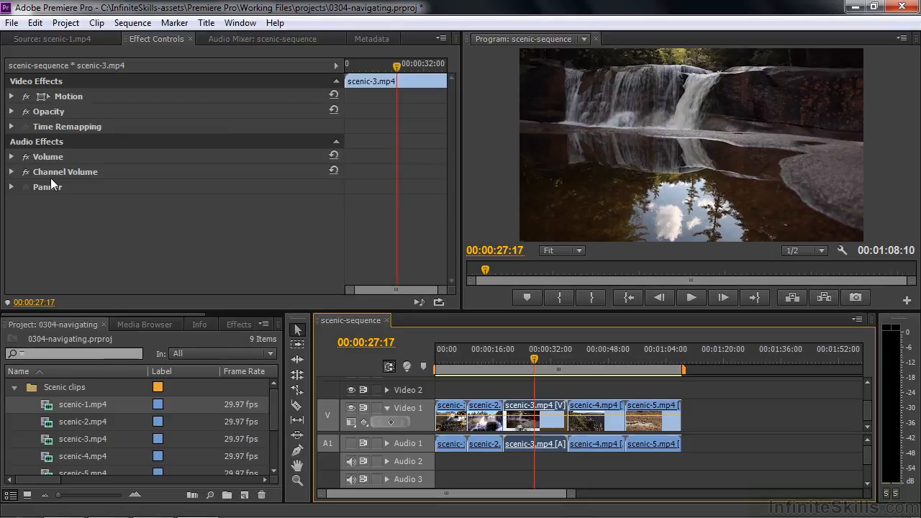
{"action": "left_click", "coordinate": [230, 39]}
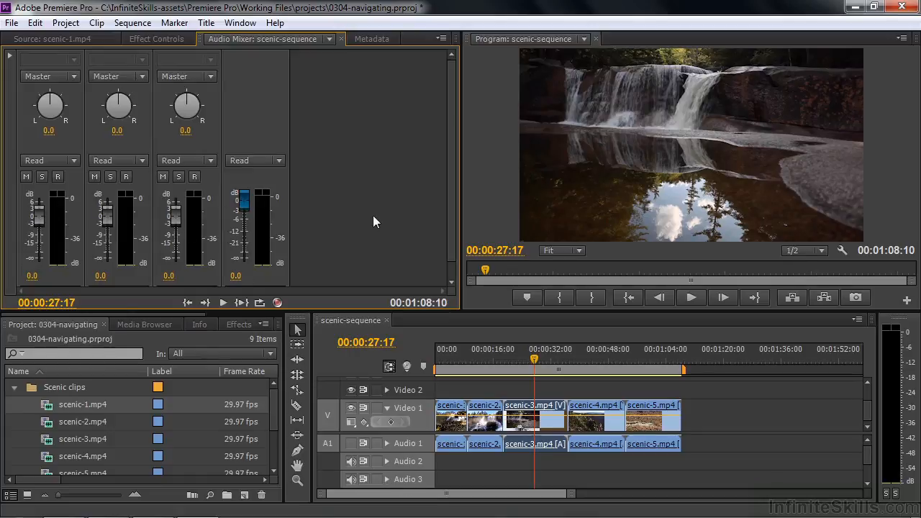
{"action": "scroll", "coordinate": [449, 264], "scroll_direction": "down", "scroll_amount": 1}
{"action": "scroll", "coordinate": [449, 266], "scroll_direction": "down", "scroll_amount": 1}
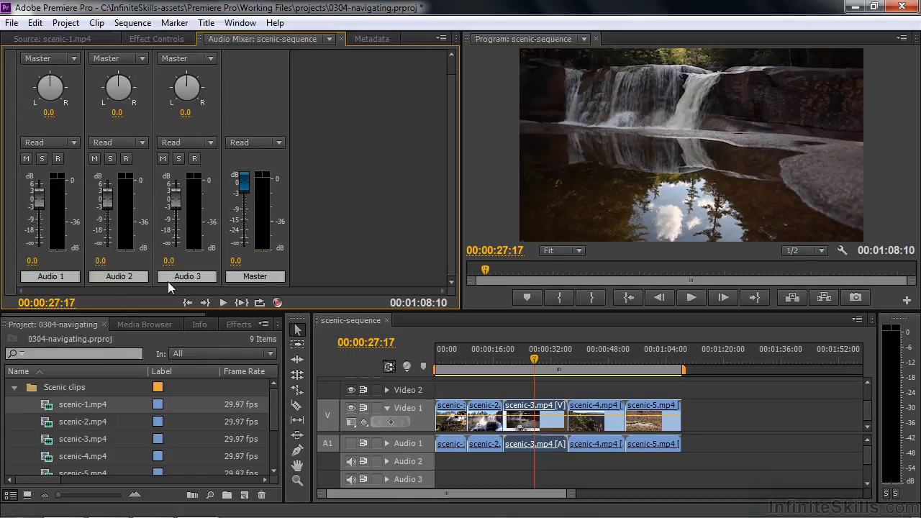
{"action": "scroll", "coordinate": [449, 245], "scroll_direction": "up", "scroll_amount": 2}
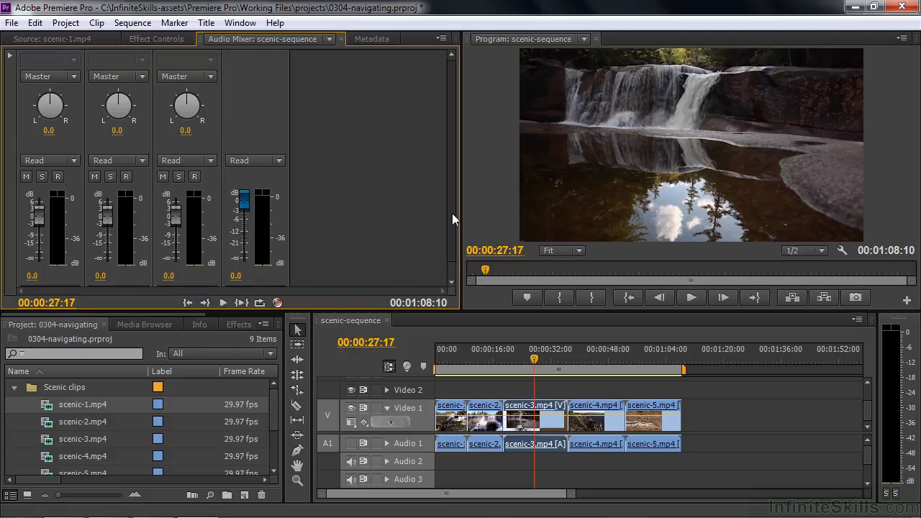
Examine the clip and file metadata of scenic-3.mp4.
{"action": "left_click", "coordinate": [372, 39]}
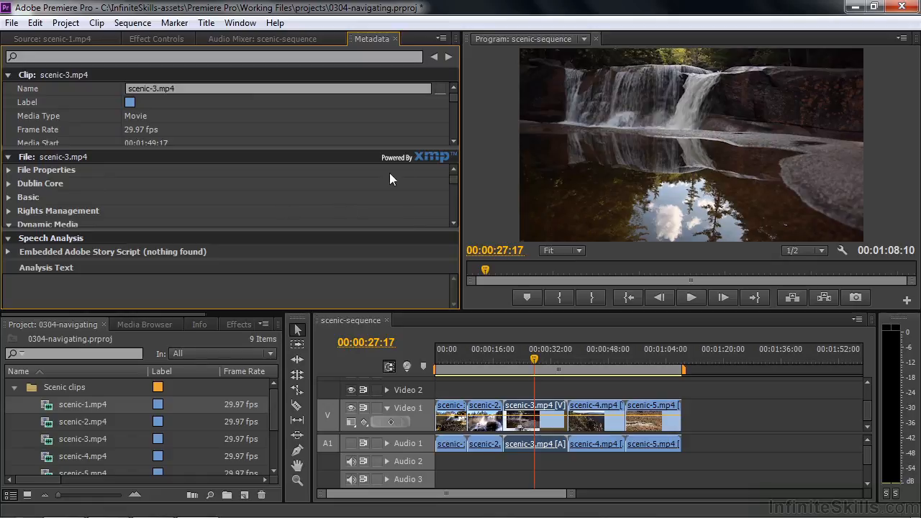
{"action": "left_click_drag", "start_coordinate": [452, 98], "coordinate": [454, 114]}
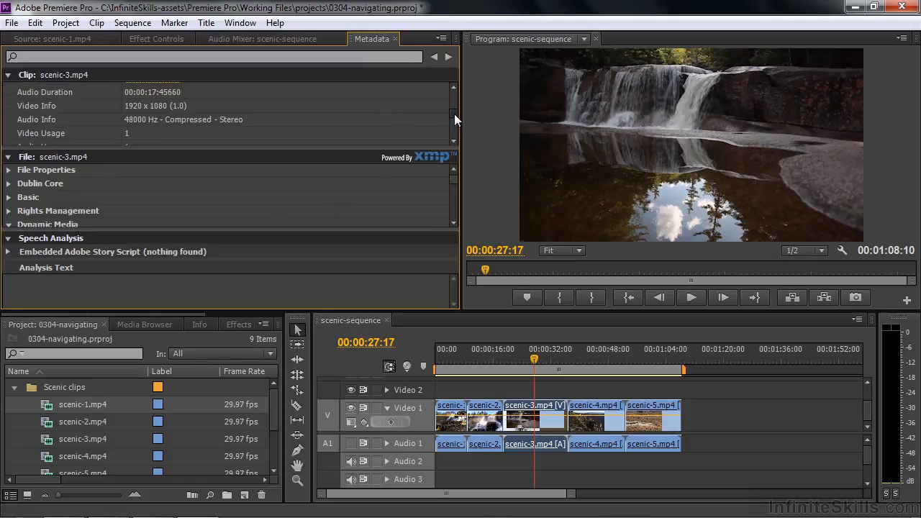
{"action": "left_click_drag", "start_coordinate": [454, 182], "coordinate": [496, 120]}
Scrub the scenic-sequence playhead to 00:00:40:11 and bring the Source Monitor back into view.
{"action": "left_click_drag", "start_coordinate": [536, 358], "coordinate": [581, 364]}
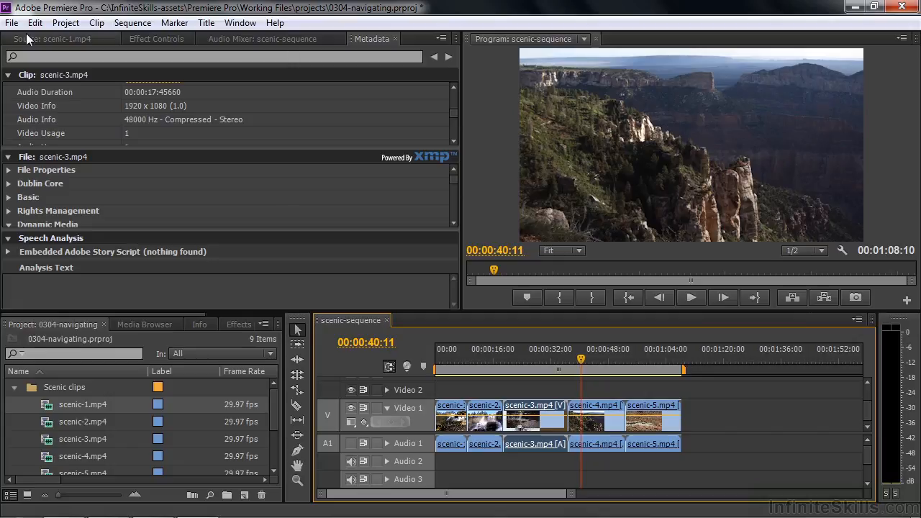
{"action": "left_click", "coordinate": [52, 38]}
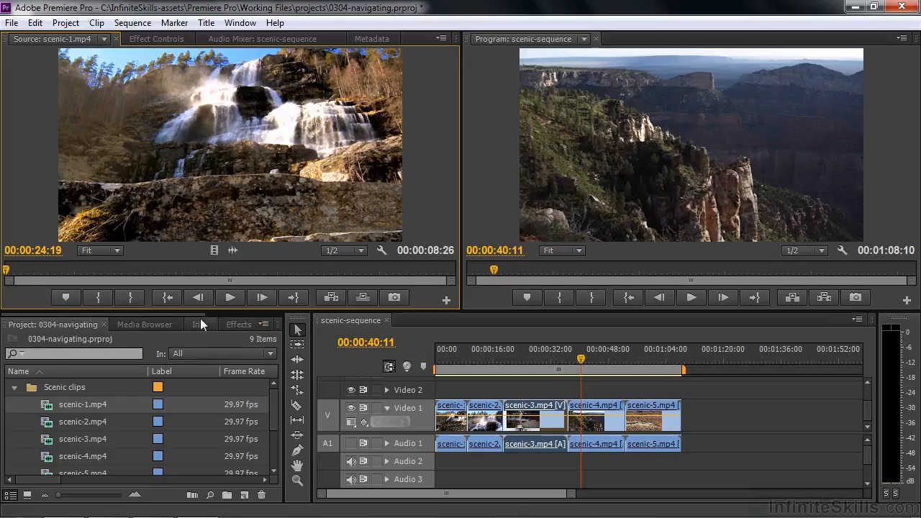
Show the Media Browser with its drive list and reveal the remaining panels grouped with it.
{"action": "mouse_move", "coordinate": [184, 314]}
{"action": "left_mouse_down"}
{"action": "mouse_move", "coordinate": [242, 318]}
{"action": "mouse_move", "coordinate": [131, 317]}
{"action": "mouse_move", "coordinate": [258, 316]}
{"action": "mouse_move", "coordinate": [169, 311]}
{"action": "left_mouse_up"}
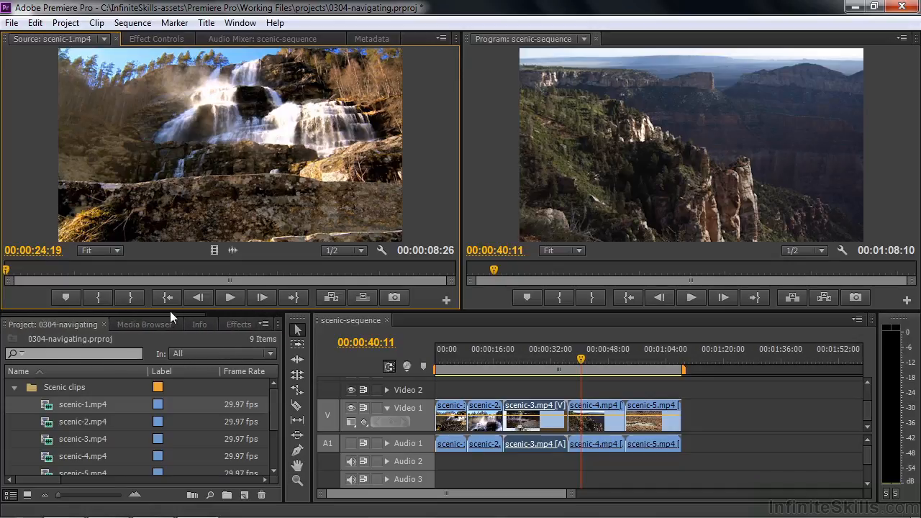
{"action": "left_click", "coordinate": [128, 327]}
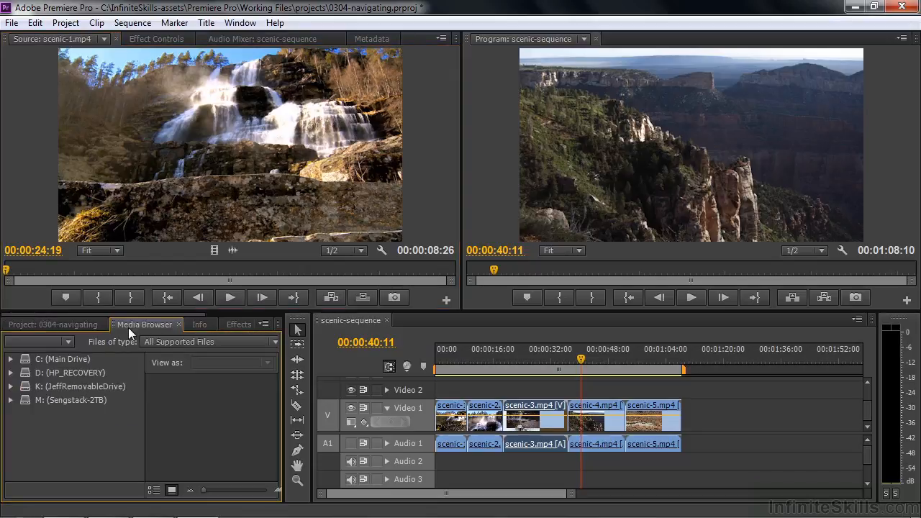
{"action": "left_click_drag", "start_coordinate": [140, 313], "coordinate": [211, 312]}
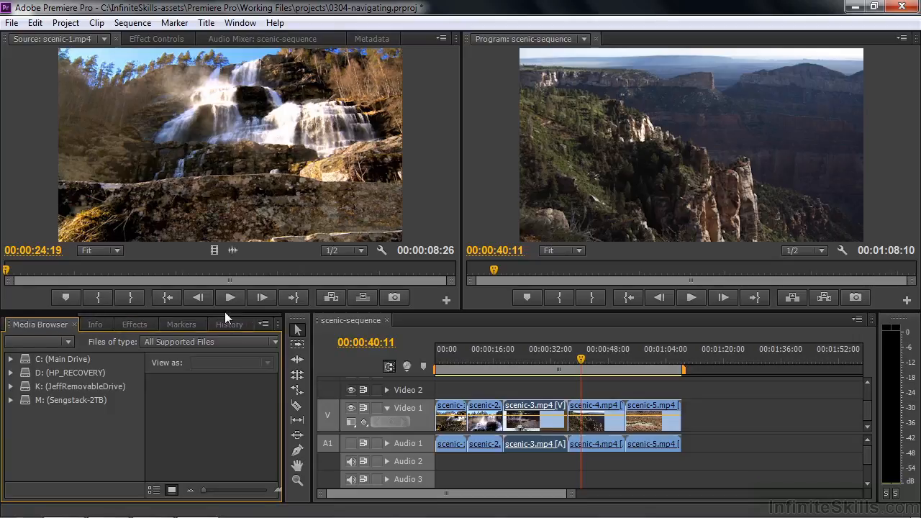
View the Info details of the scenic-1.mp4 and scenic-4.mp4 clips in scenic-sequence.
{"action": "left_click", "coordinate": [102, 325]}
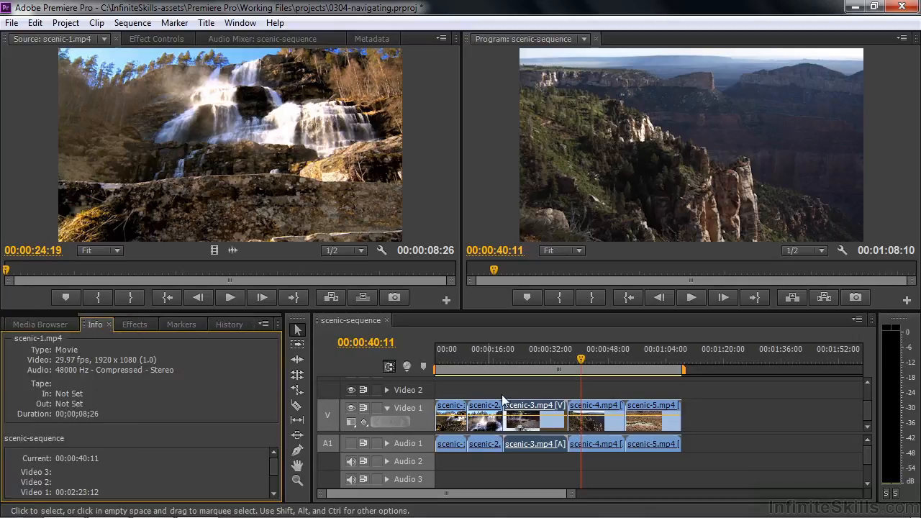
{"action": "left_click", "coordinate": [453, 421]}
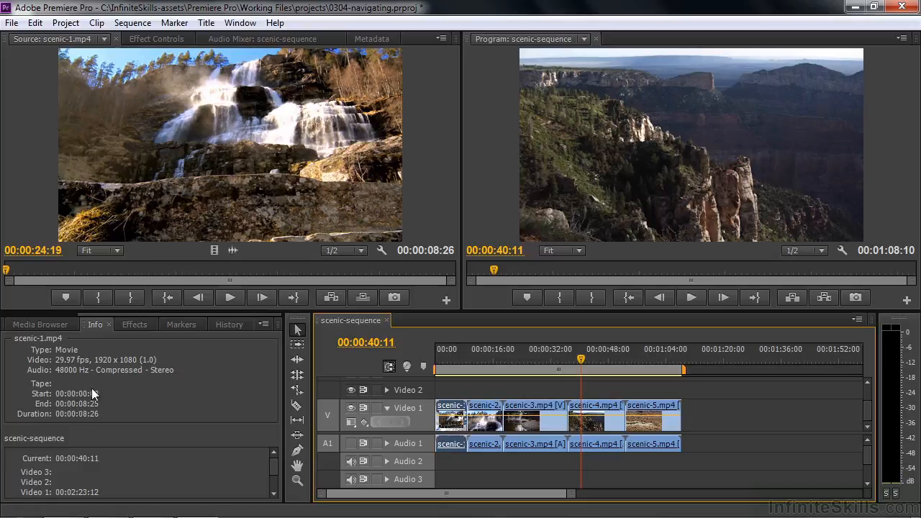
{"action": "left_click", "coordinate": [597, 416]}
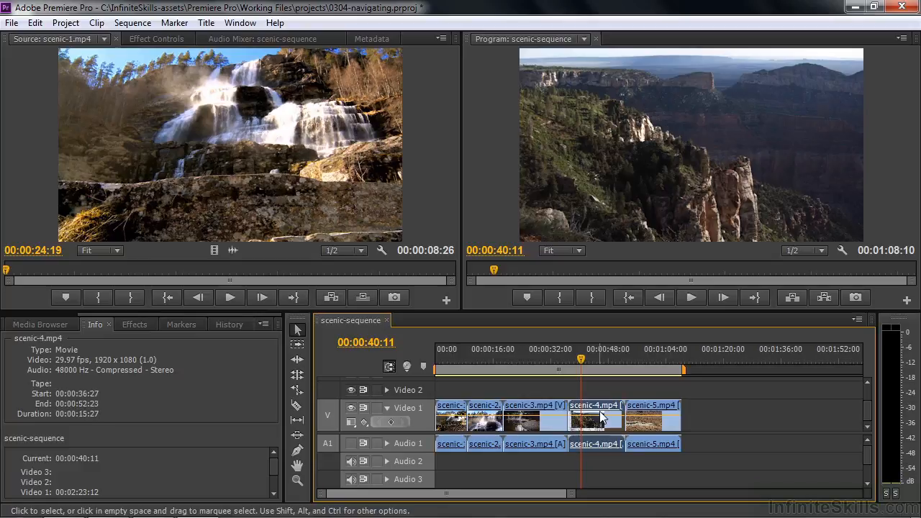
Look at the Effects folders, the Markers list and the project's edit History.
{"action": "left_click", "coordinate": [137, 325]}
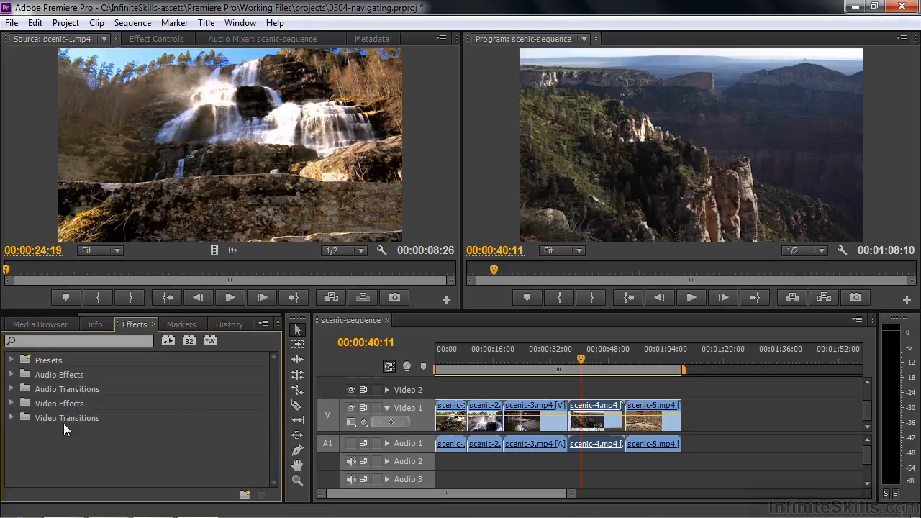
{"action": "left_click", "coordinate": [175, 326]}
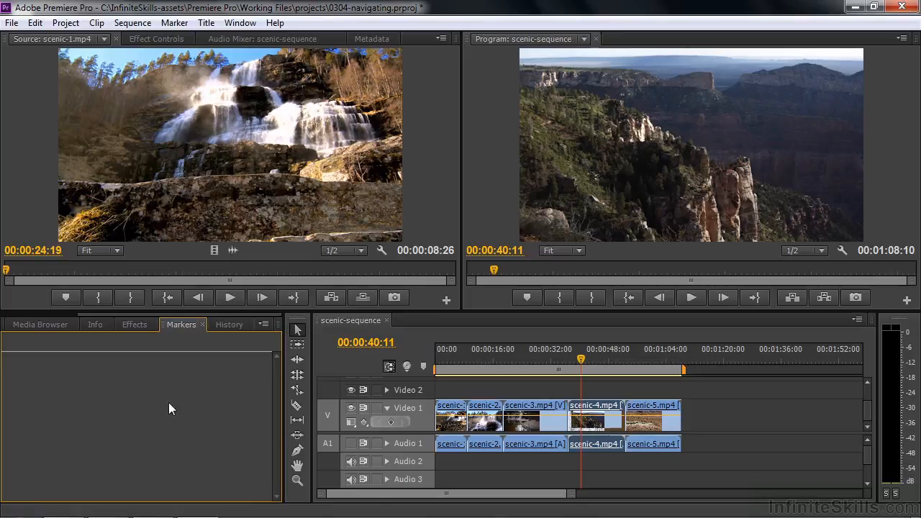
{"action": "left_click", "coordinate": [228, 325]}
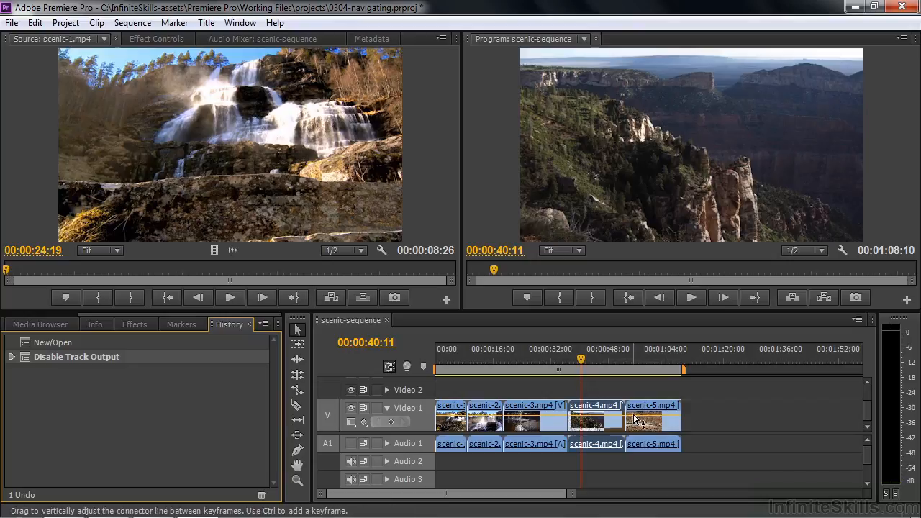
Trim the start of scenic-5.mp4, and use the edit history to revert to New/Open and reinstate only Disable Track Output.
{"action": "left_click_drag", "start_coordinate": [626, 417], "coordinate": [640, 417]}
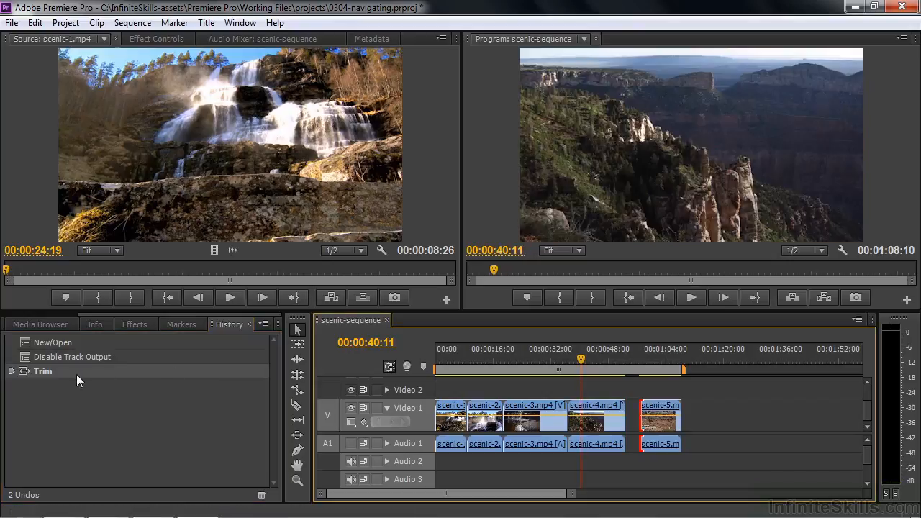
{"action": "left_click", "coordinate": [44, 358]}
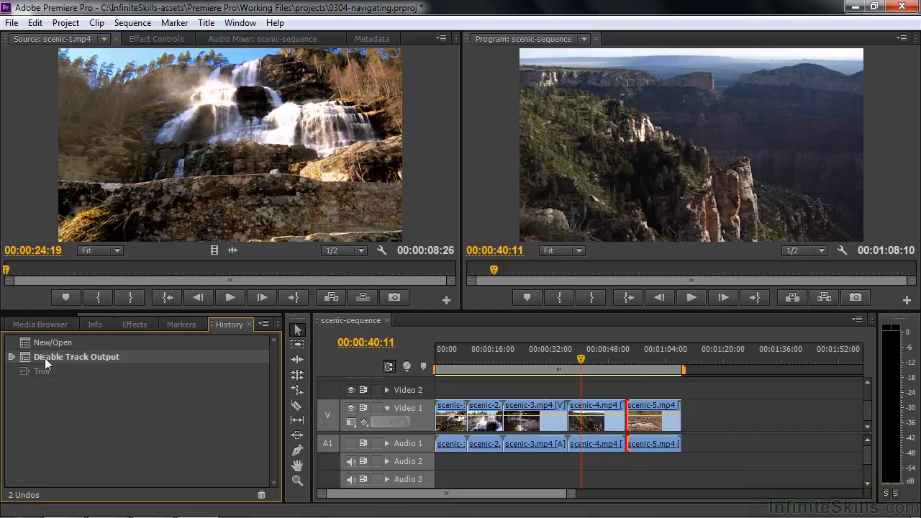
{"action": "left_click", "coordinate": [44, 344]}
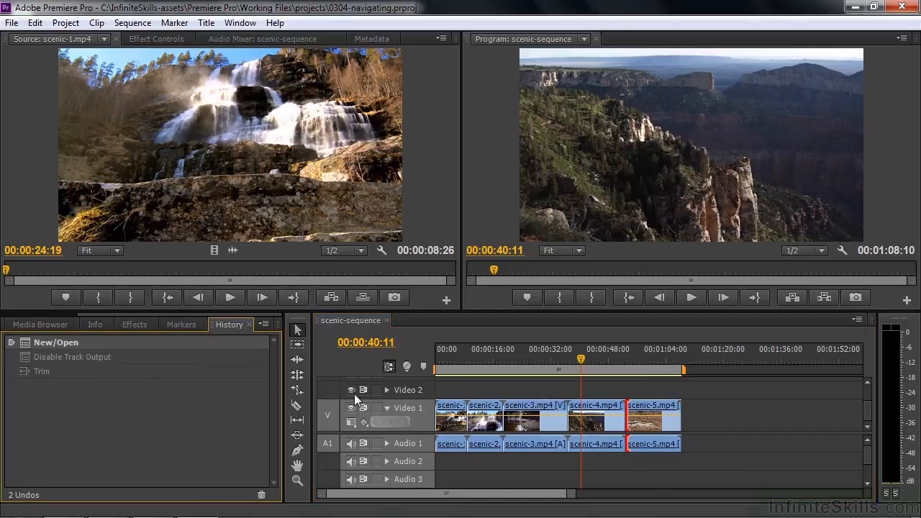
{"action": "left_click", "coordinate": [59, 358]}
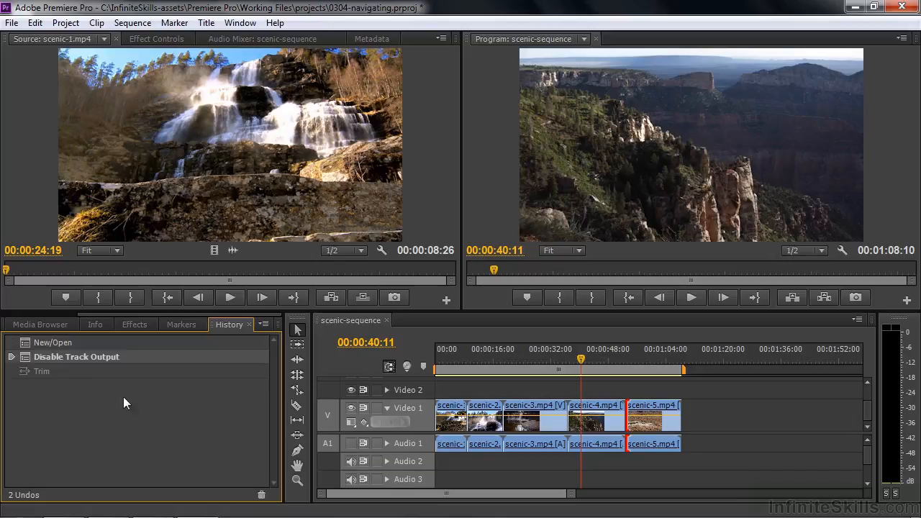
Open timelapse-sequence from the project's items and switch to scenic-sequence and back to it in the timeline.
{"action": "key", "text": "shift+1"}
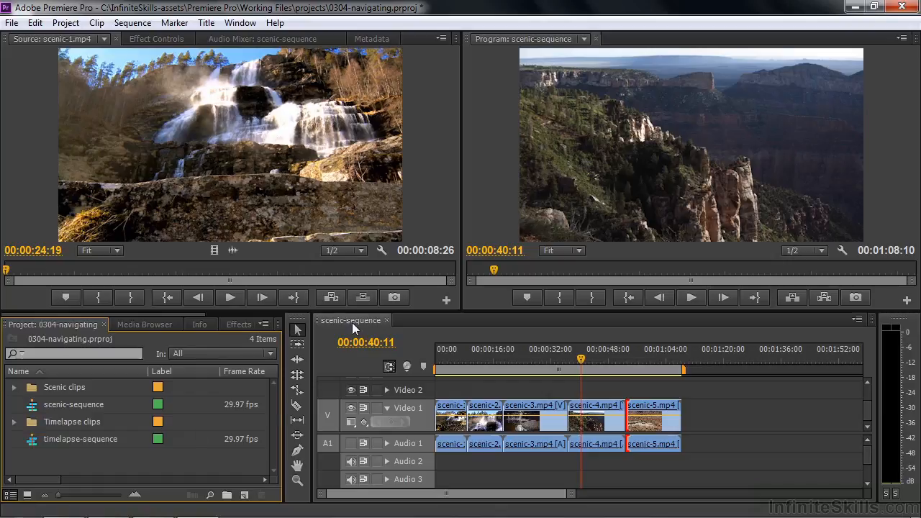
{"action": "double_click", "coordinate": [34, 442]}
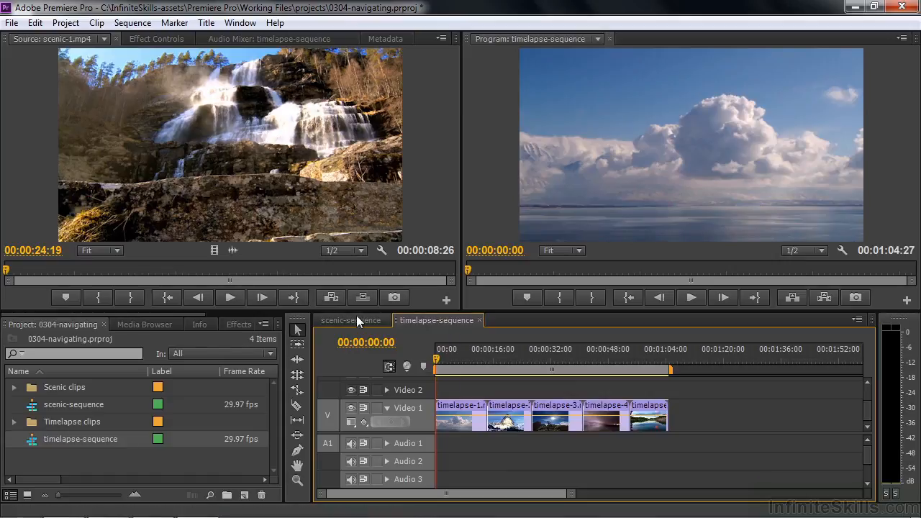
{"action": "left_click", "coordinate": [356, 321]}
{"action": "left_click", "coordinate": [415, 322]}
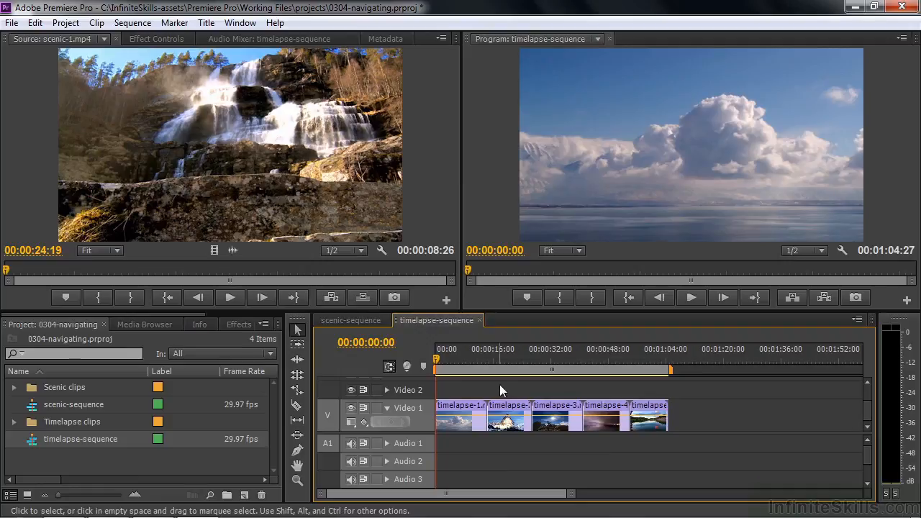
View the Capture window with its logging settings, close it, and find the Capture command among the file commands.
{"action": "left_click", "coordinate": [241, 23]}
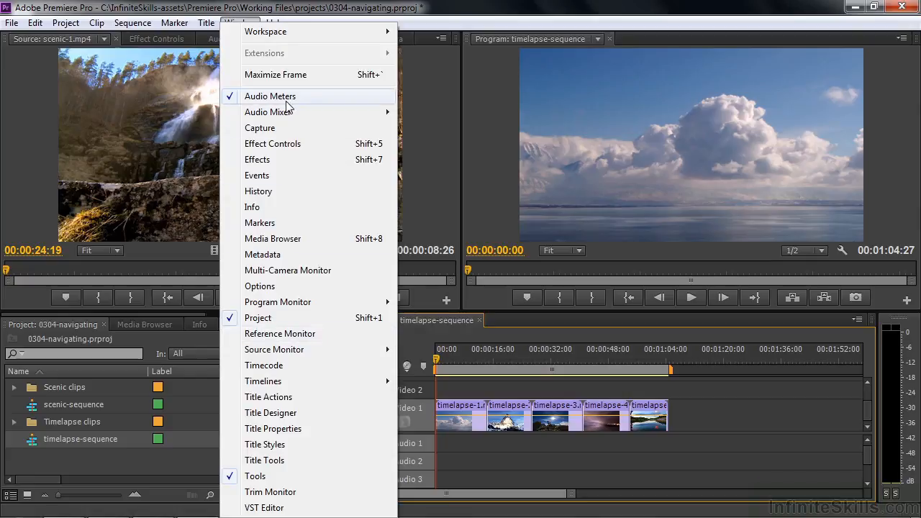
{"action": "left_click", "coordinate": [282, 126]}
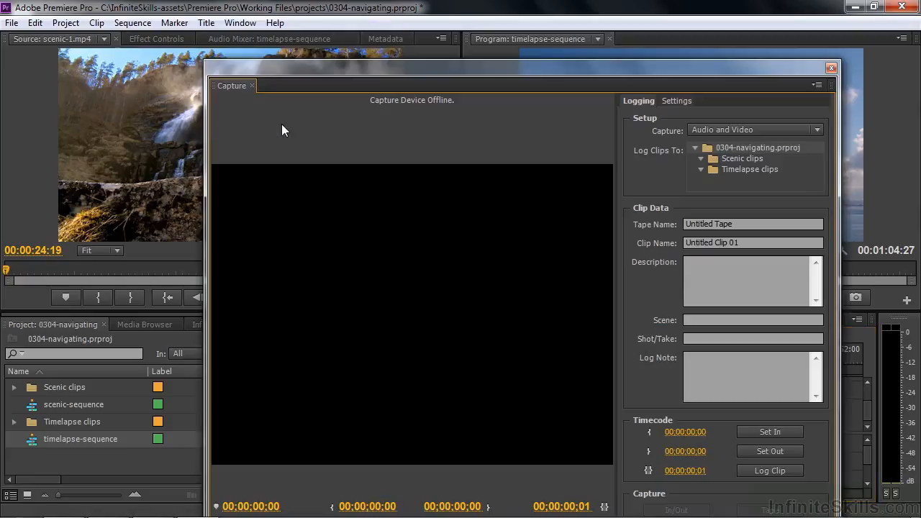
{"action": "left_click", "coordinate": [831, 68]}
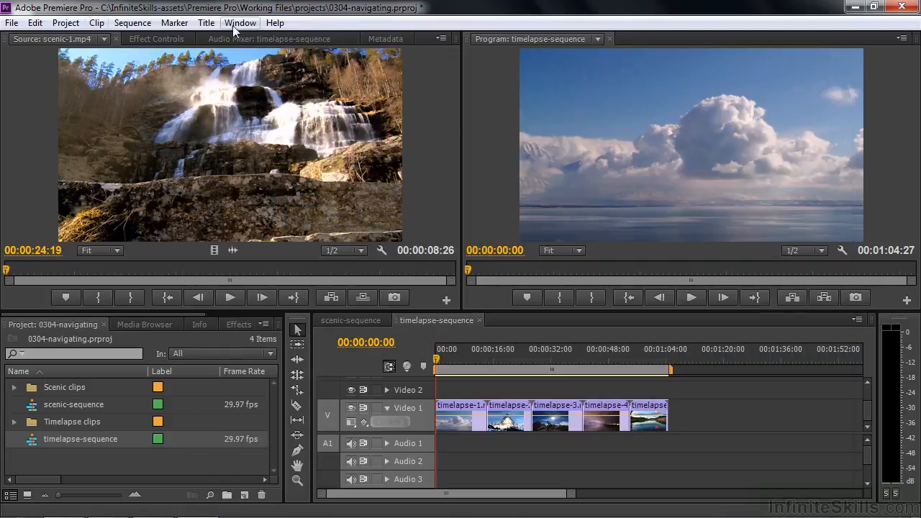
{"action": "left_click", "coordinate": [10, 23]}
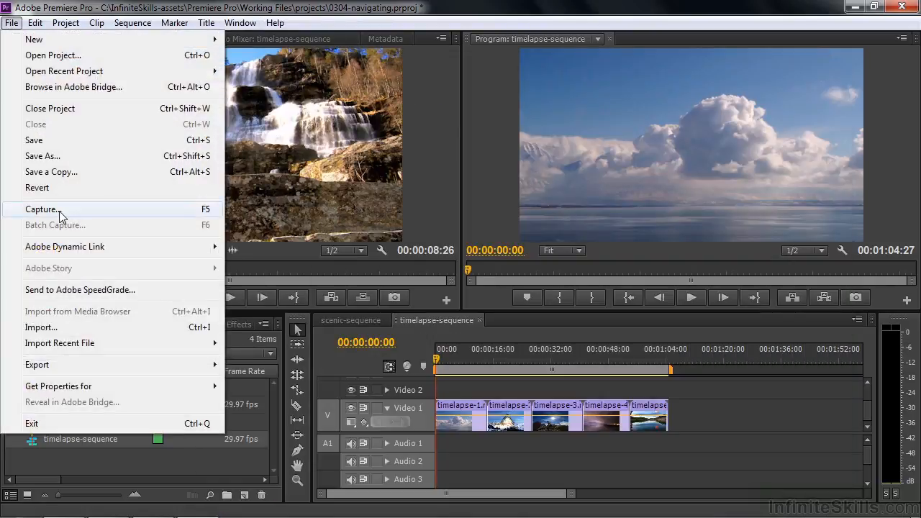
View the video scopes of timelapse-sequence in a Reference Monitor, close it, and look over the list of available windows.
{"action": "left_click", "coordinate": [242, 23]}
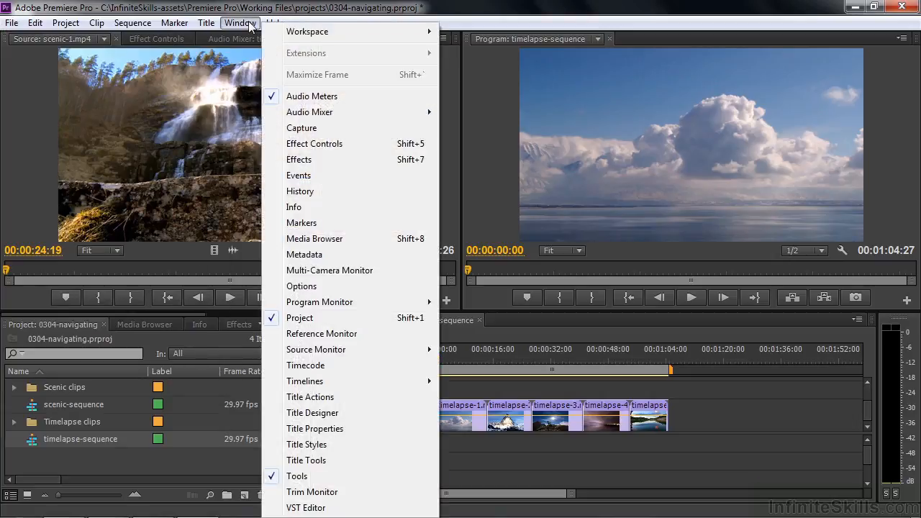
{"action": "left_click", "coordinate": [326, 334]}
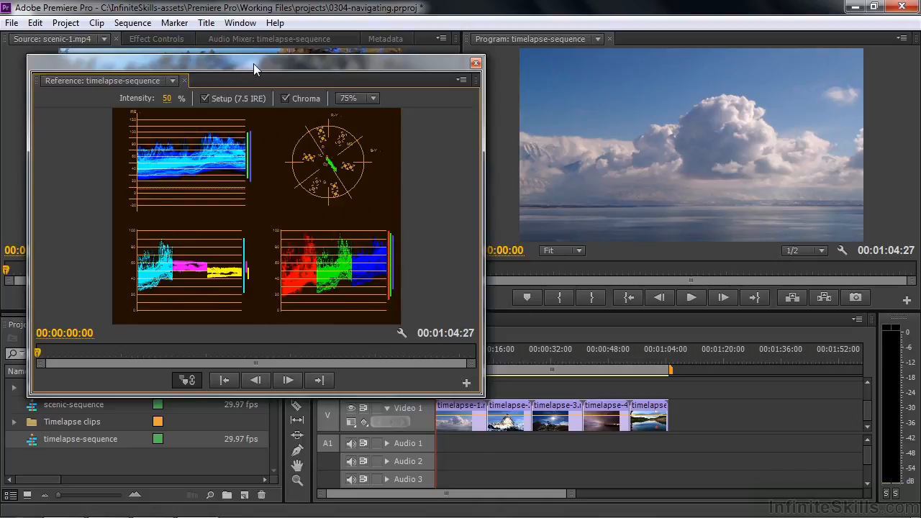
{"action": "left_click", "coordinate": [475, 62]}
{"action": "left_click", "coordinate": [240, 23]}
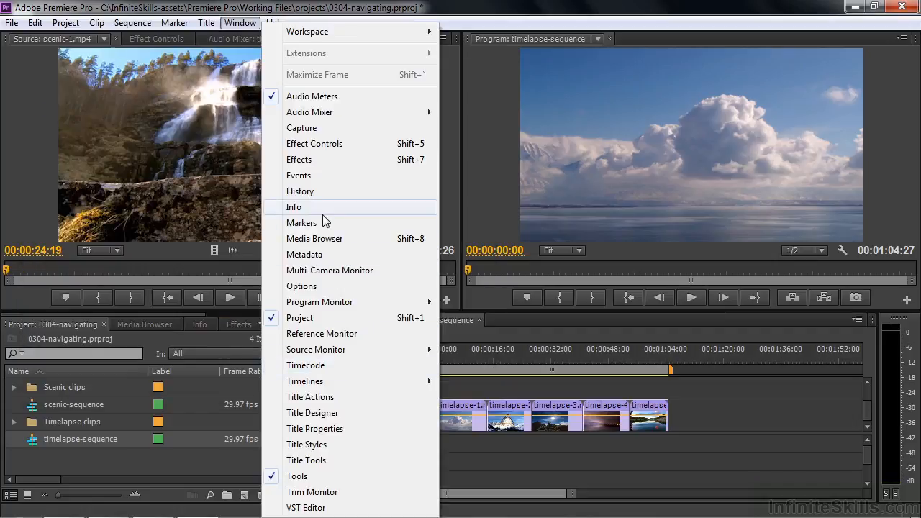
{"action": "left_click", "coordinate": [43, 496]}
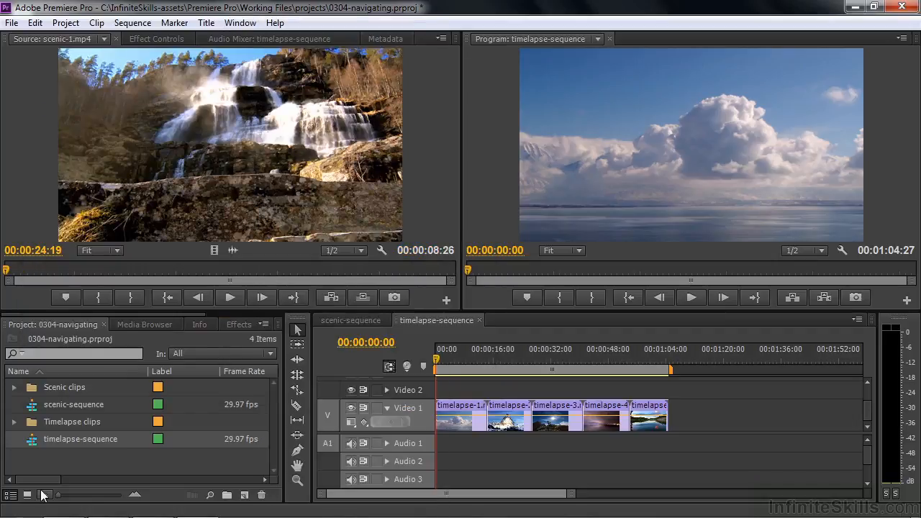